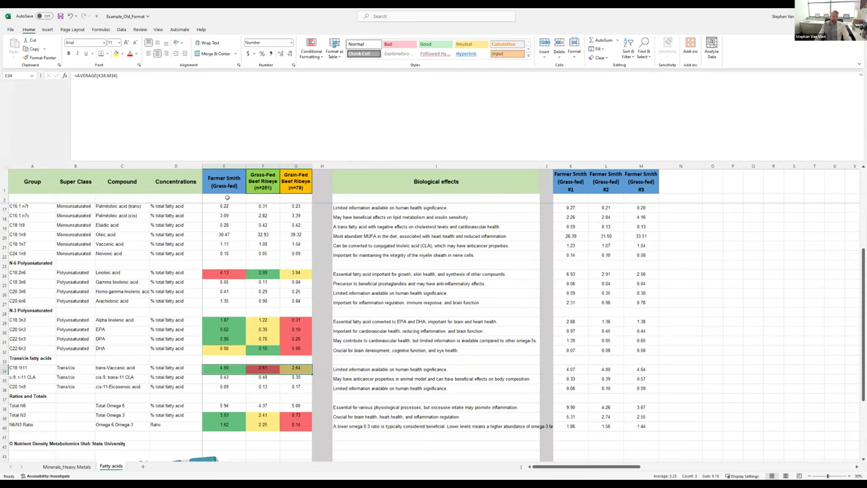
Compare the arachidic acid (C20:0) values of the farm's grass-fed beef with the grass-fed and grain-fed ribeye references.
scroll(231, 239, up, 3)
scroll(231, 240, up, 1)
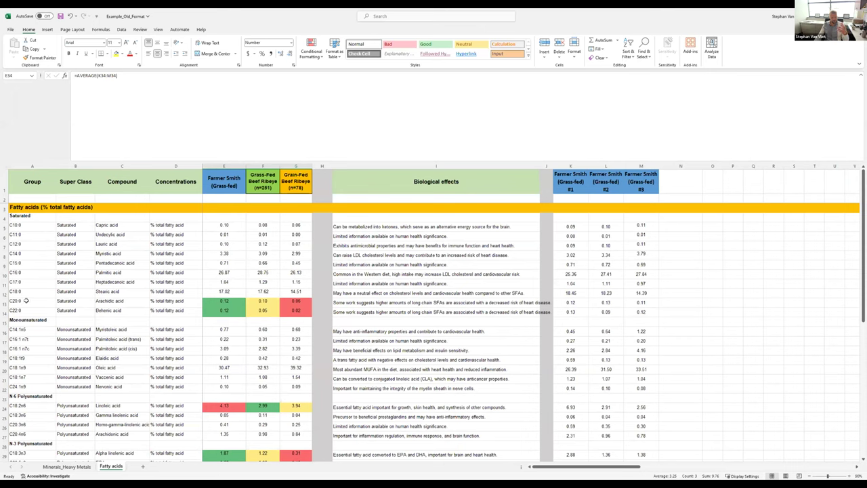
click(219, 299)
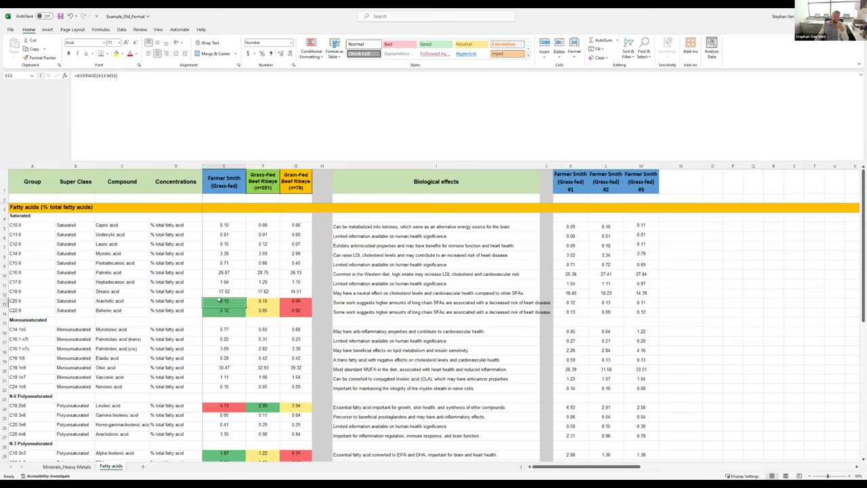
drag(219, 299, 286, 301)
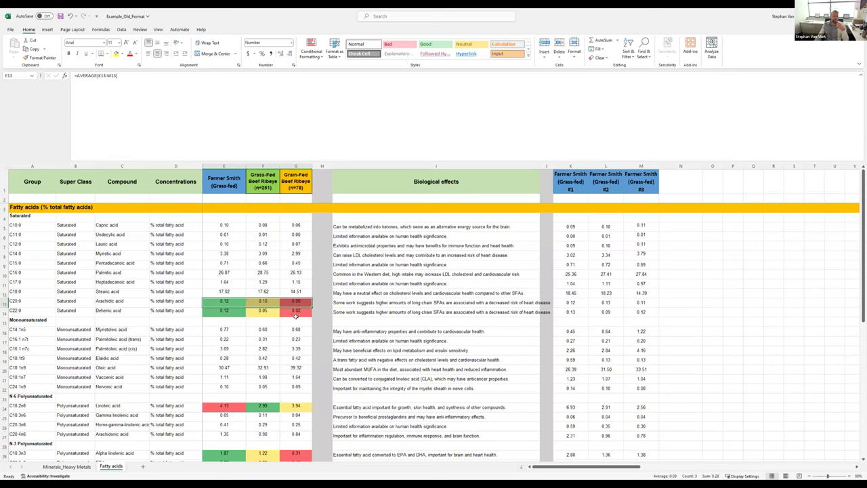
click(235, 299)
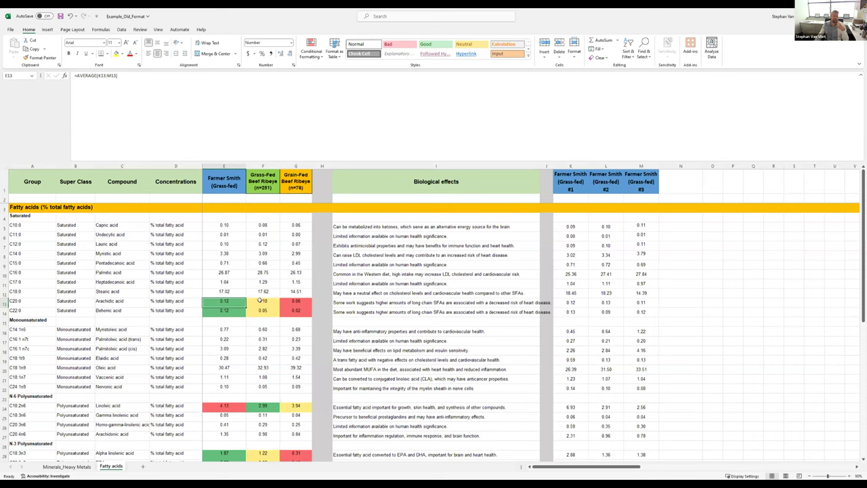
click(296, 300)
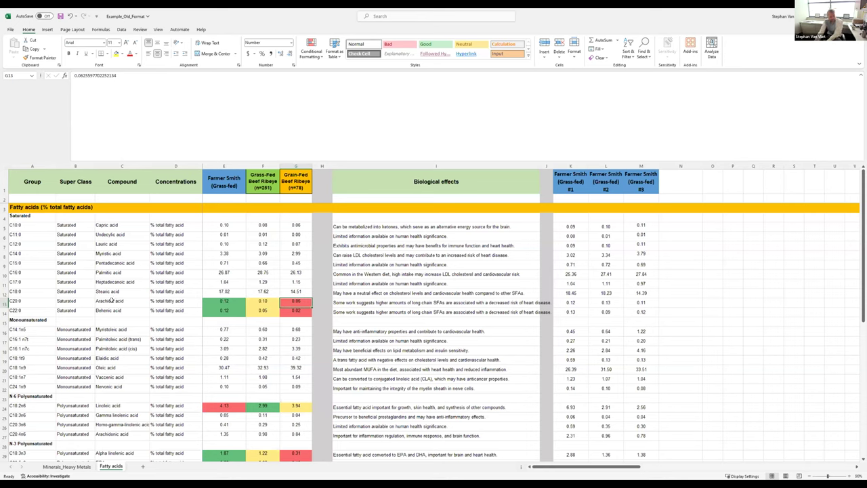
click(229, 300)
click(252, 298)
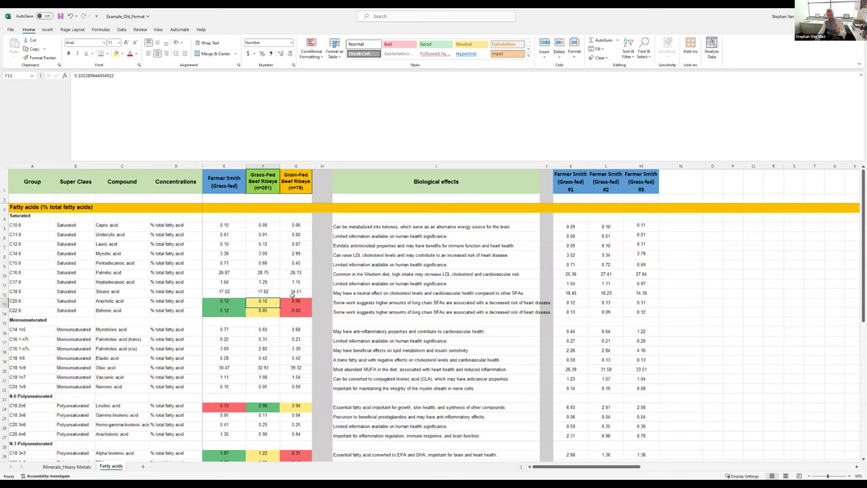
click(231, 299)
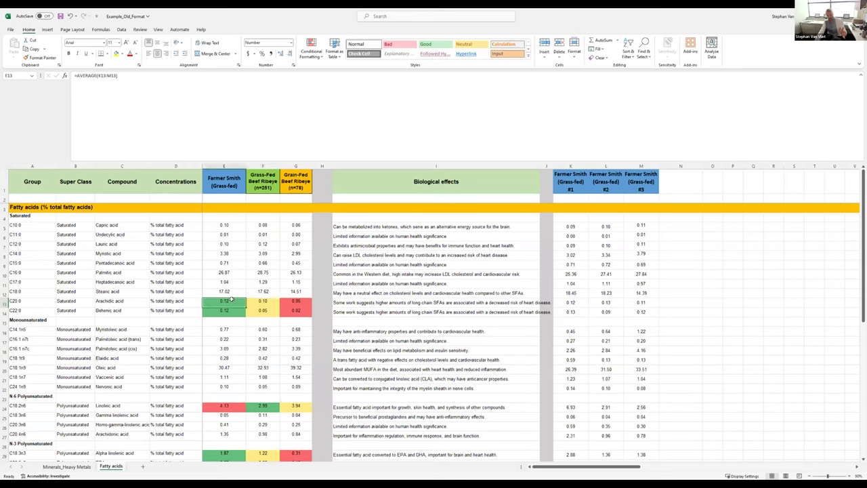
click(264, 300)
click(293, 297)
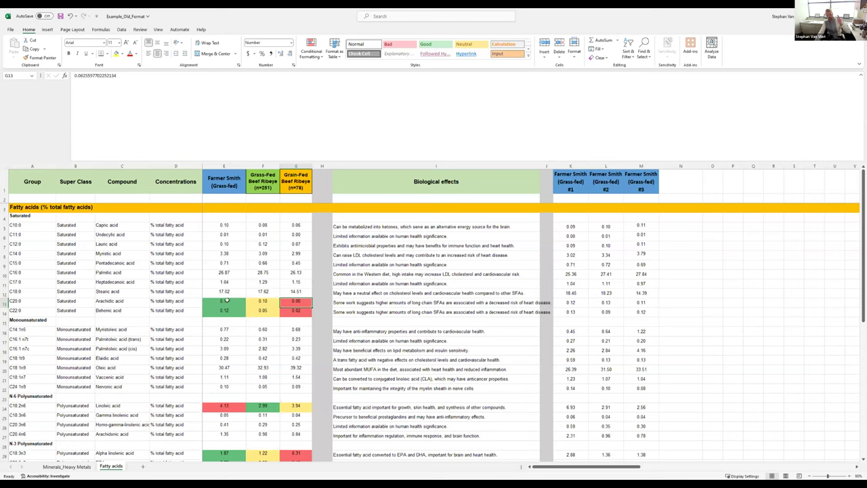
click(263, 301)
click(221, 299)
click(262, 303)
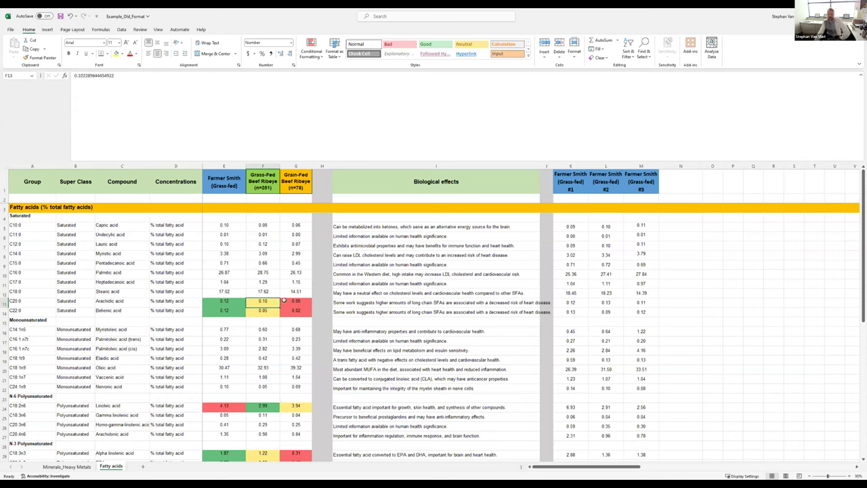
drag(215, 300, 269, 299)
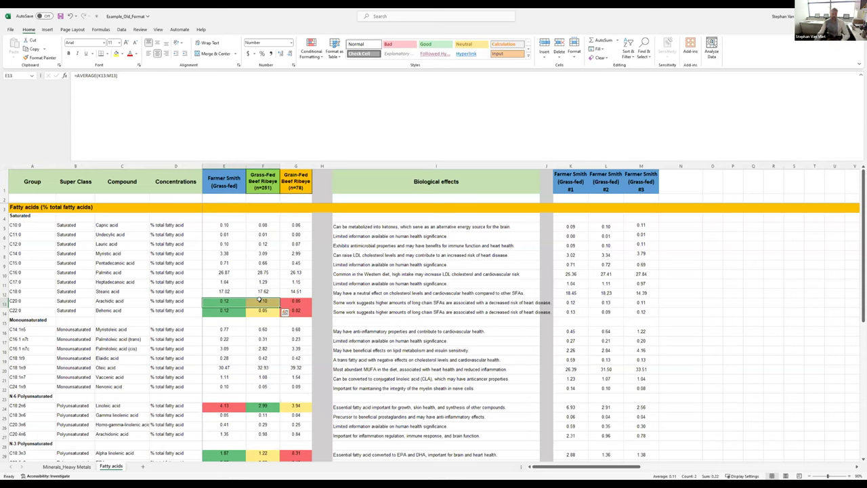
click(267, 302)
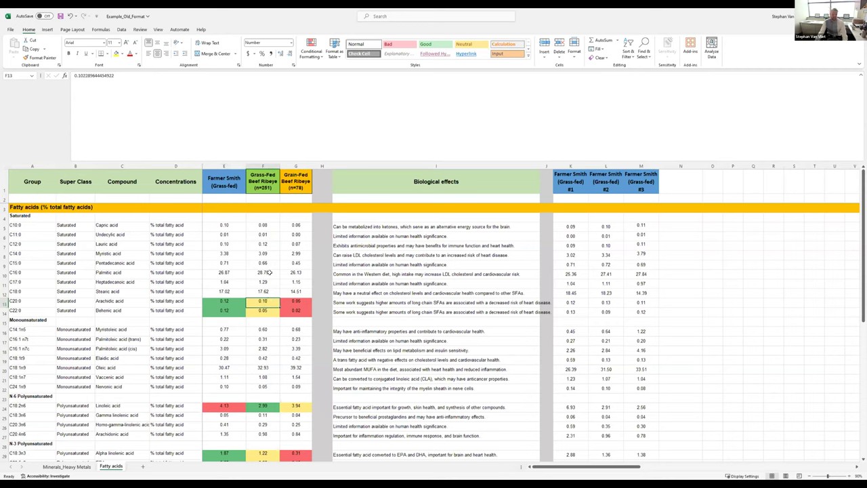
Inspect the linoleic acid (C18:2n6) row in the N-6 Polyunsaturated section, including its grain-fed ribeye value.
scroll(269, 273, down, 2)
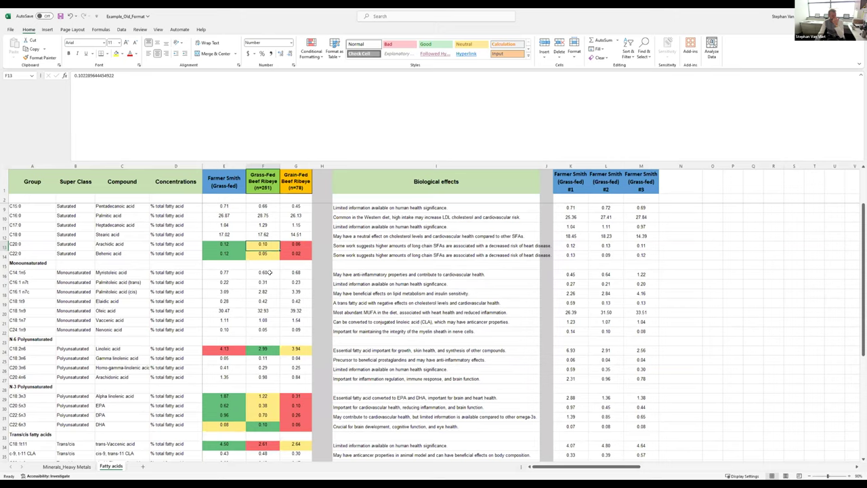
scroll(269, 272, down, 1)
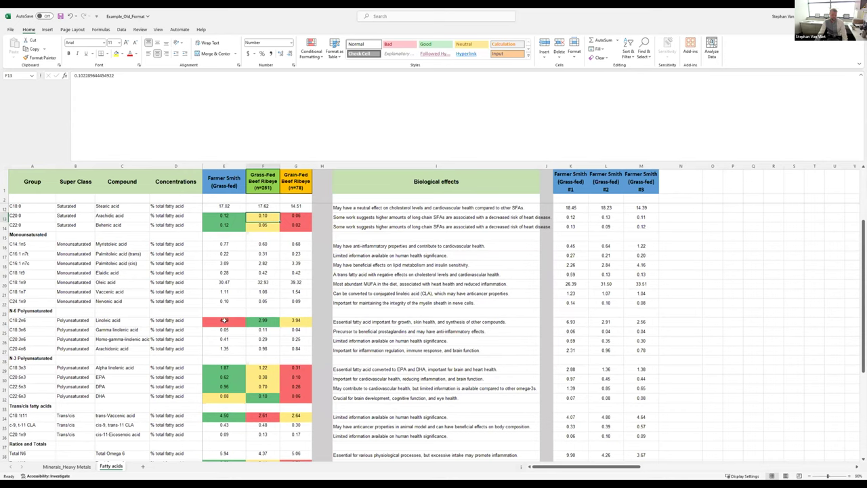
click(292, 320)
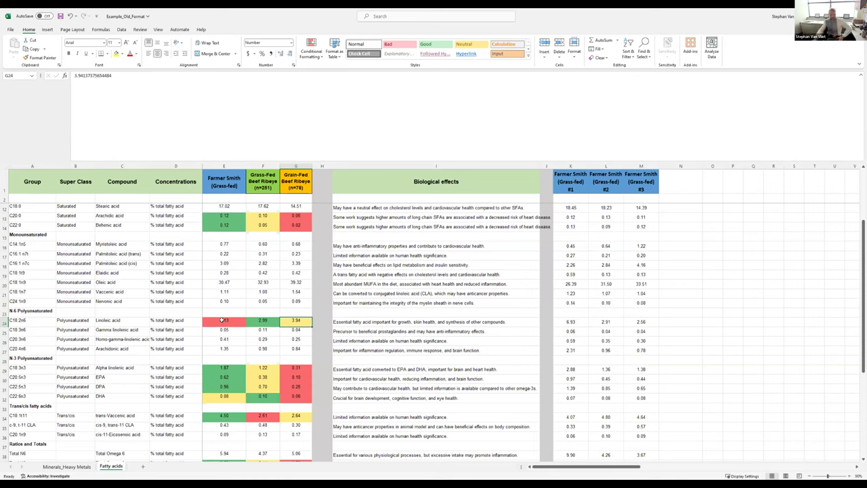
Examine the farm's N-3 values from alpha linolenic acid to DPA, and compare alpha linolenic acid with both ribeye references.
drag(227, 367, 227, 386)
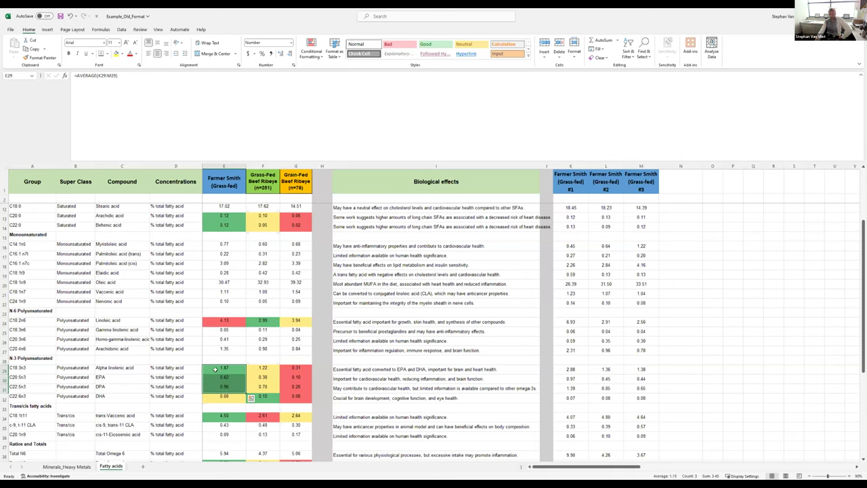
click(220, 371)
drag(219, 374, 229, 385)
click(232, 369)
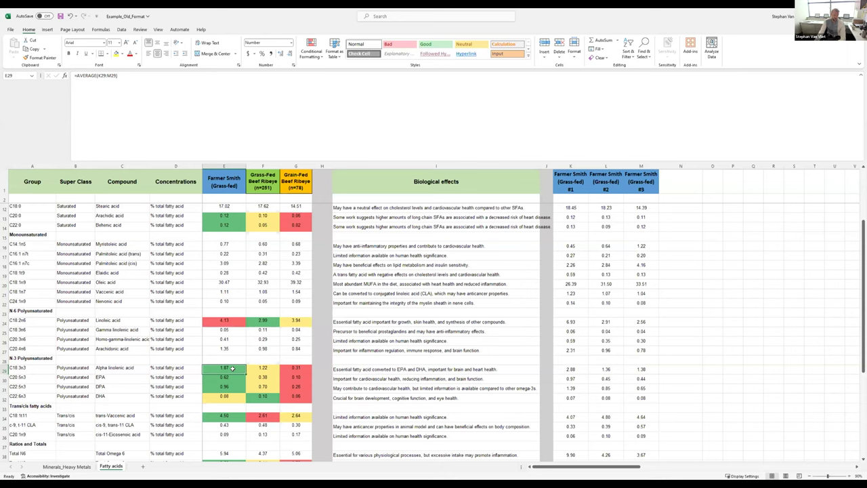
key(shift+Right)
key(shift+Right)
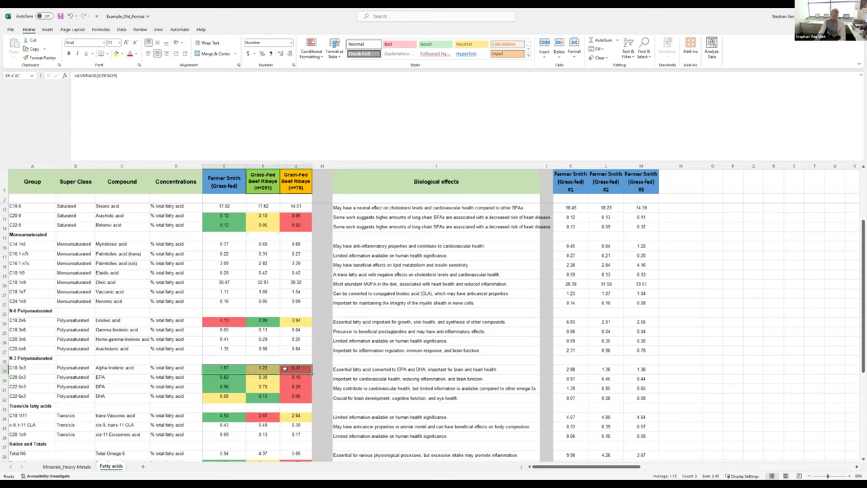
click(232, 367)
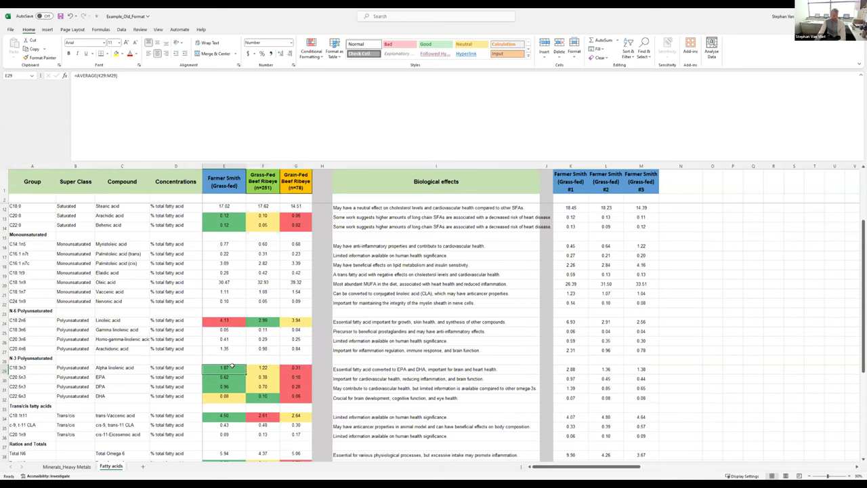
click(297, 367)
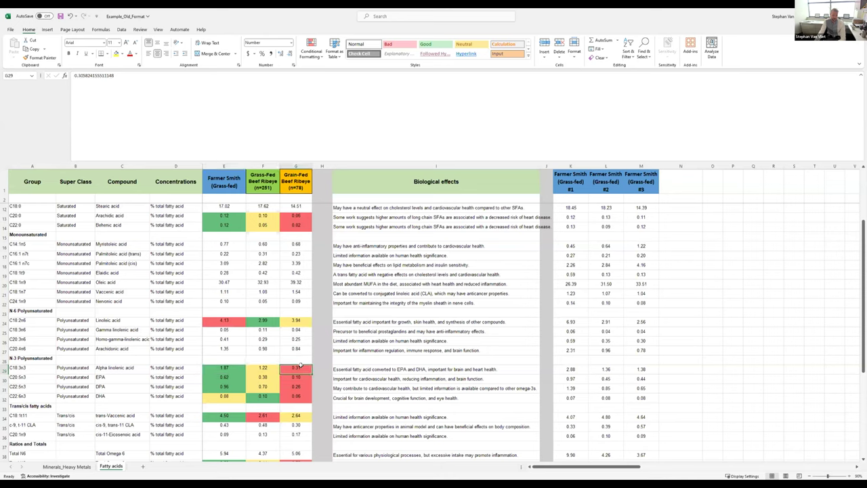
Go through the farm's alpha linolenic acid, EPA, DPA and DHA values one by one, and check the grass-fed EPA reference.
click(230, 366)
click(225, 377)
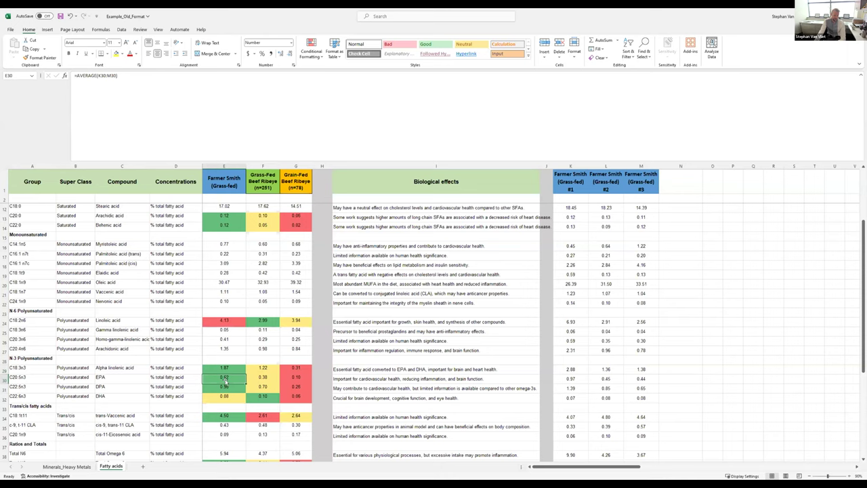
click(224, 387)
click(225, 393)
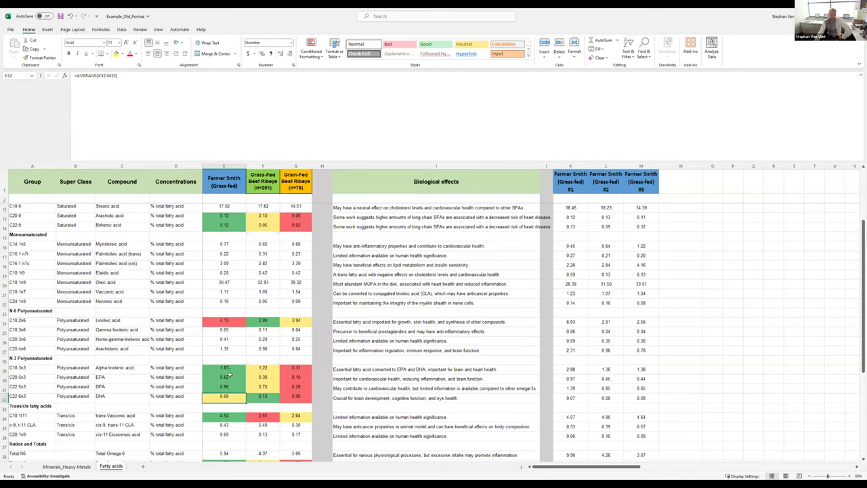
click(227, 376)
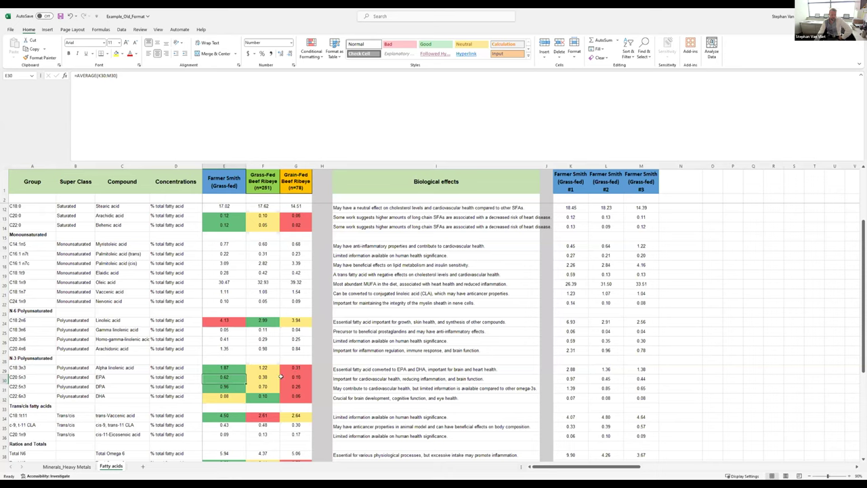
click(258, 377)
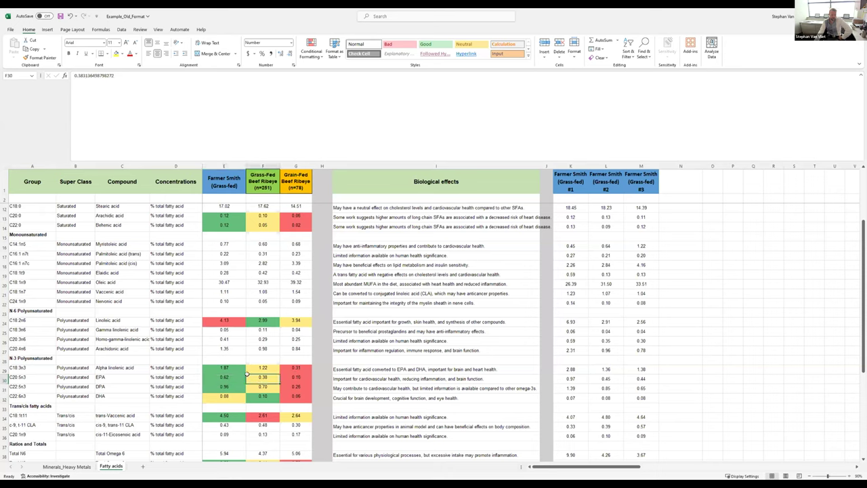
Compare the alpha linolenic acid (C18:3n3) row across the farm, grass-fed and grain-fed columns.
click(222, 367)
drag(227, 368, 297, 368)
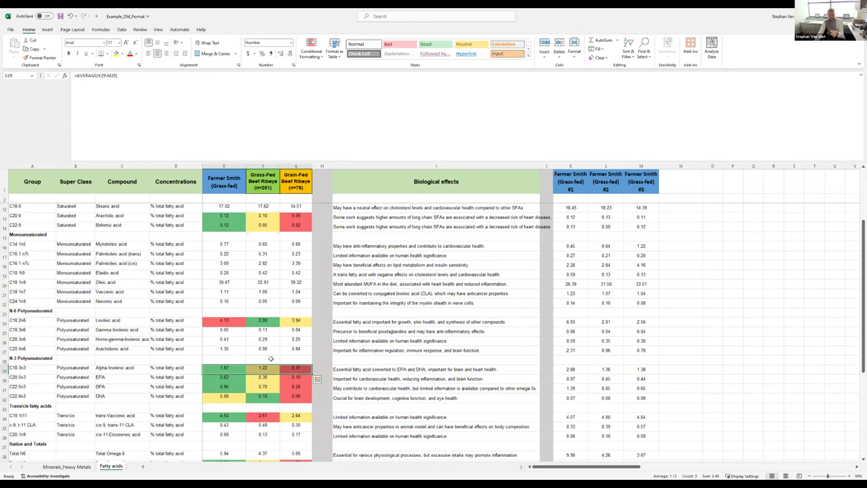
click(222, 366)
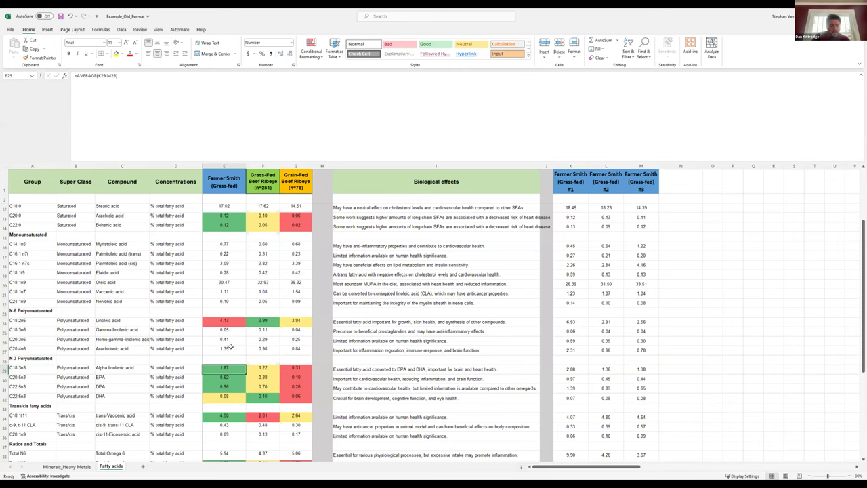
Compare linoleic acid across the farm and reference columns, and preview a green, yellow and red color scale on the farm's three individual samples.
drag(223, 321, 286, 320)
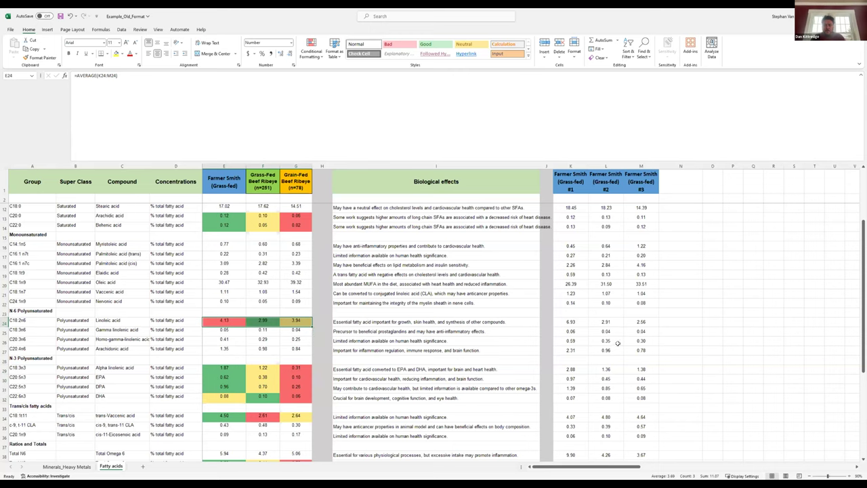
drag(573, 320, 641, 321)
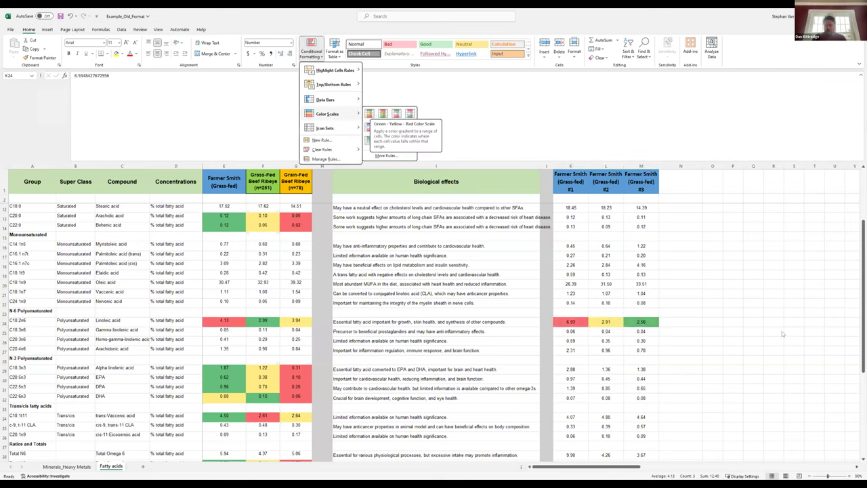
key(Escape)
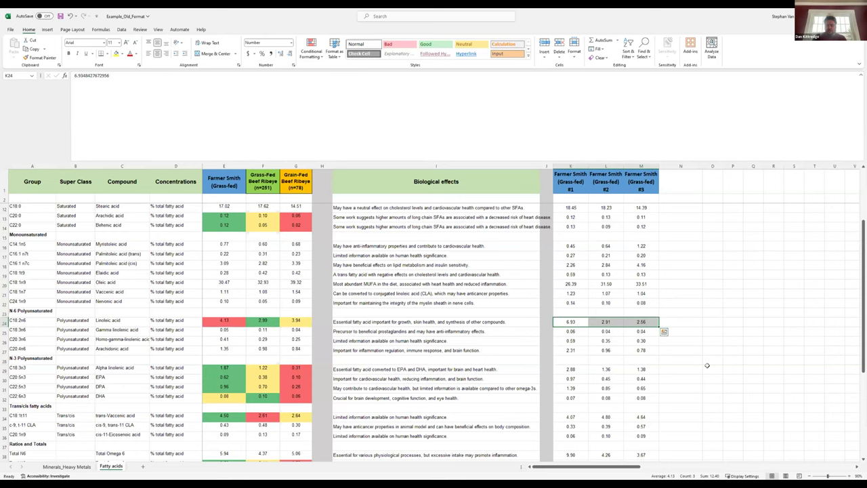
click(697, 339)
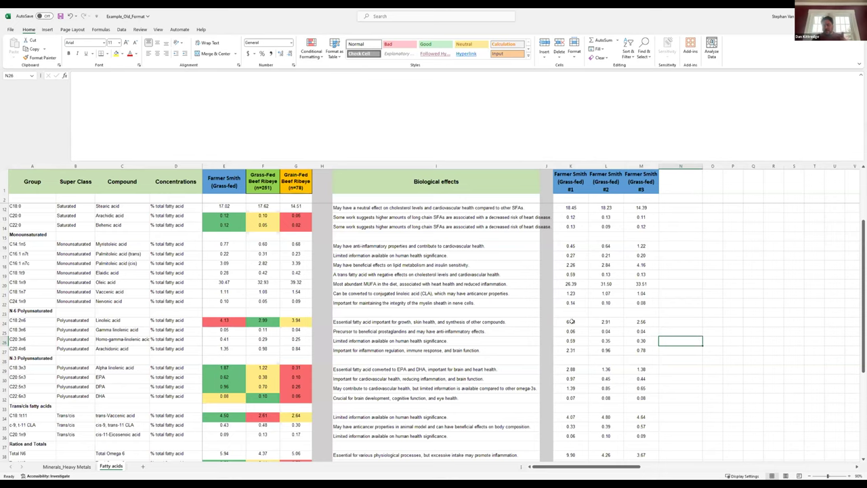
drag(571, 321, 641, 321)
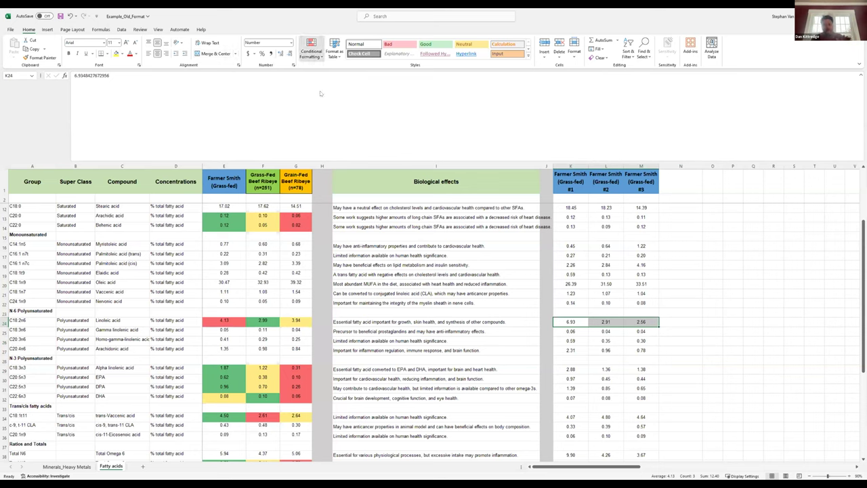
click(312, 48)
mouse_move(327, 113)
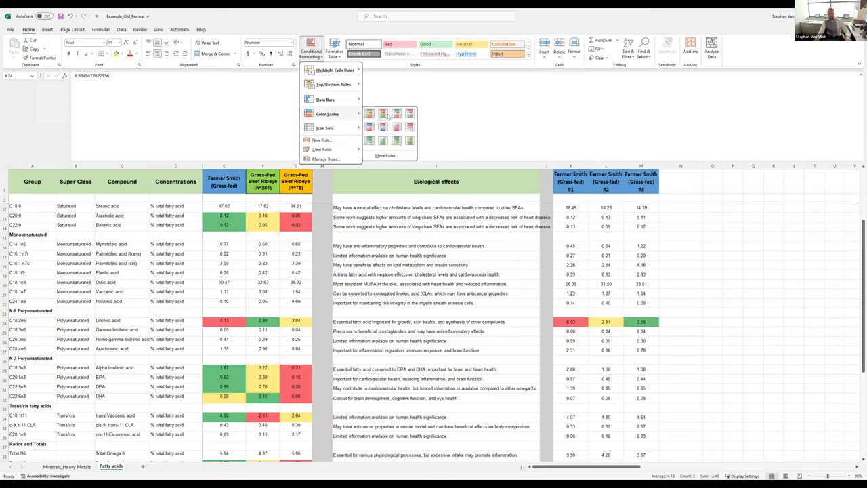
click(699, 315)
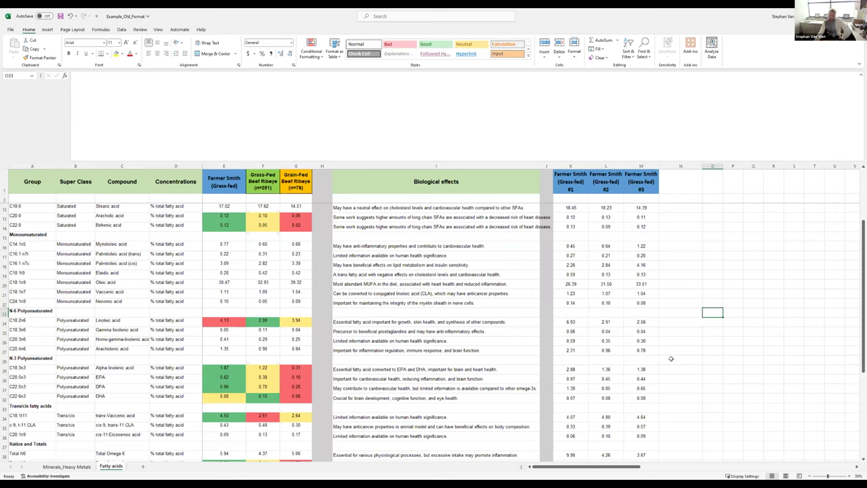
Inspect the farm's individual sample values for alpha linolenic acid and the omega-3 and ratio rows below it.
click(570, 370)
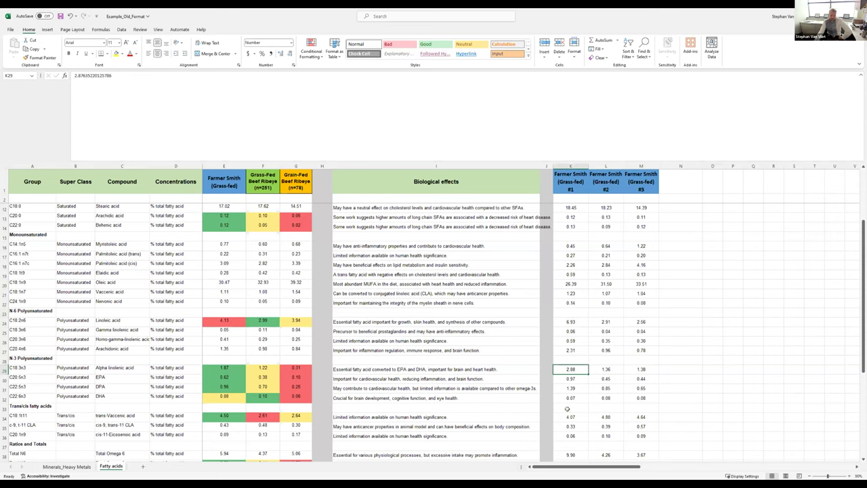
scroll(616, 368, down, 1)
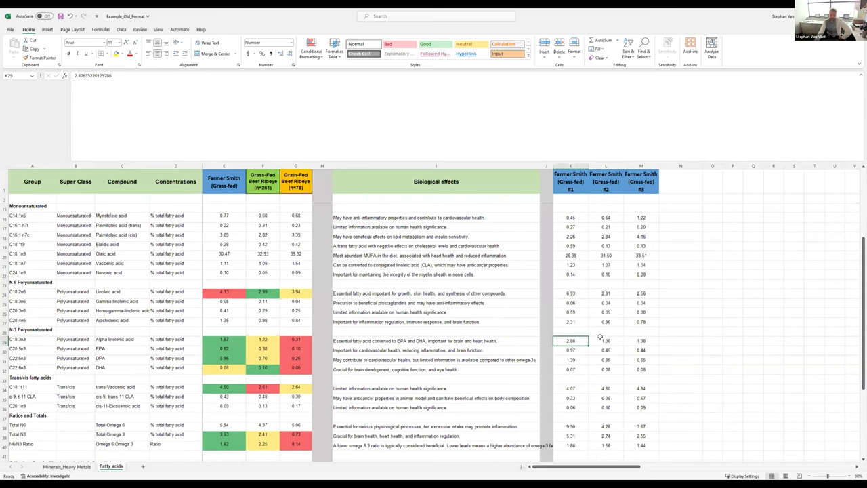
scroll(606, 326, up, 1)
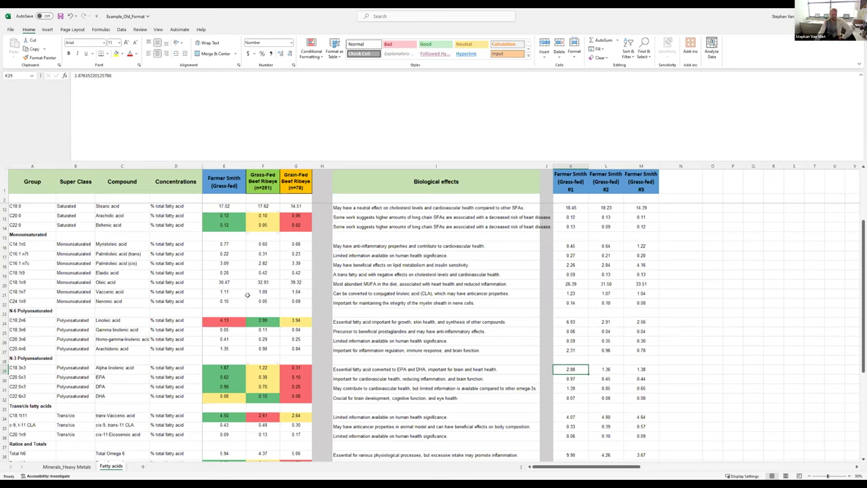
Clear the conditional formatting from the linoleic acid values for farm, grass-fed and grain-fed, and reapply a three-color scale with the lowest value green.
drag(229, 320, 302, 321)
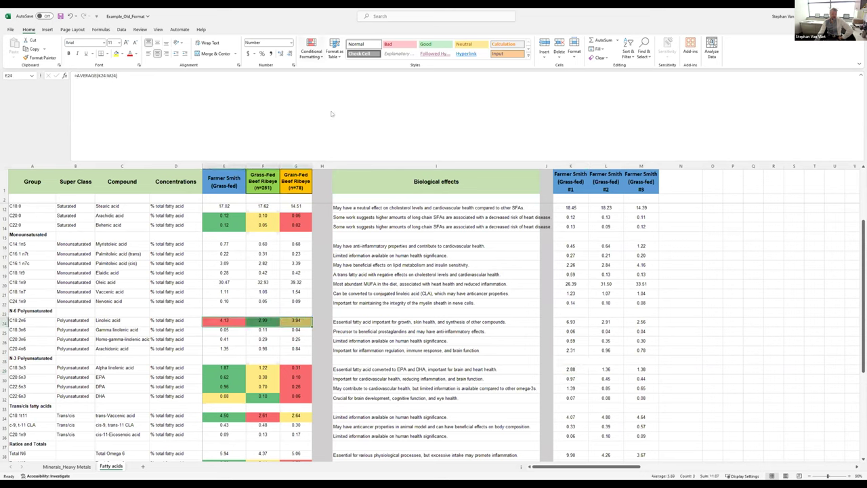
key(alt+h)
key(l)
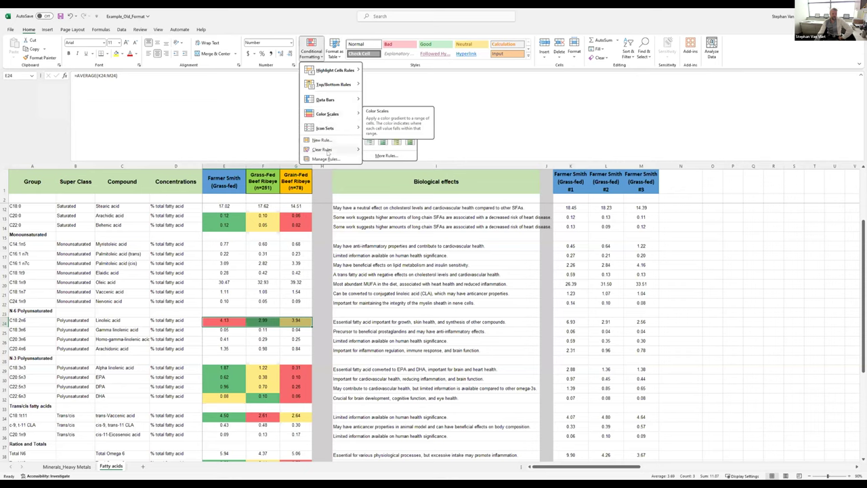
mouse_move(329, 149)
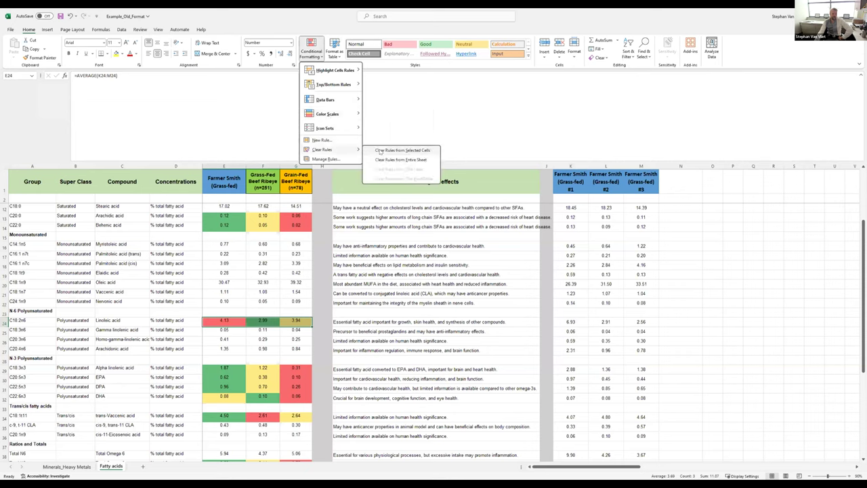
click(379, 149)
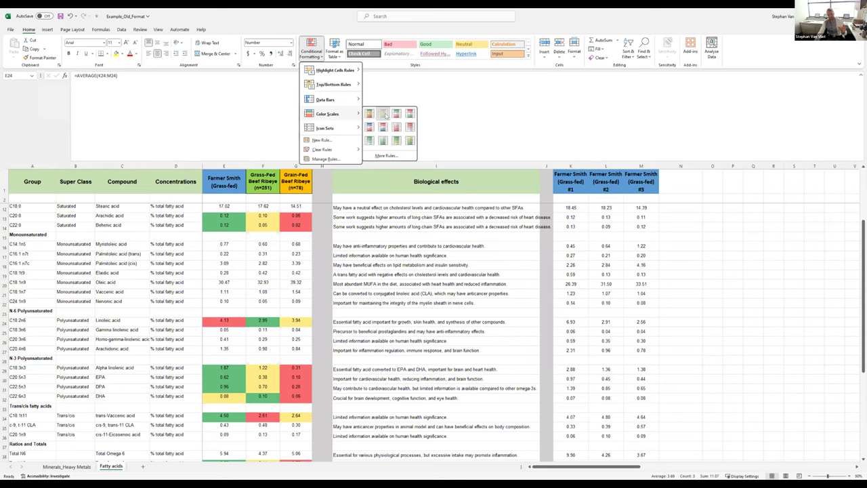
click(384, 115)
click(258, 319)
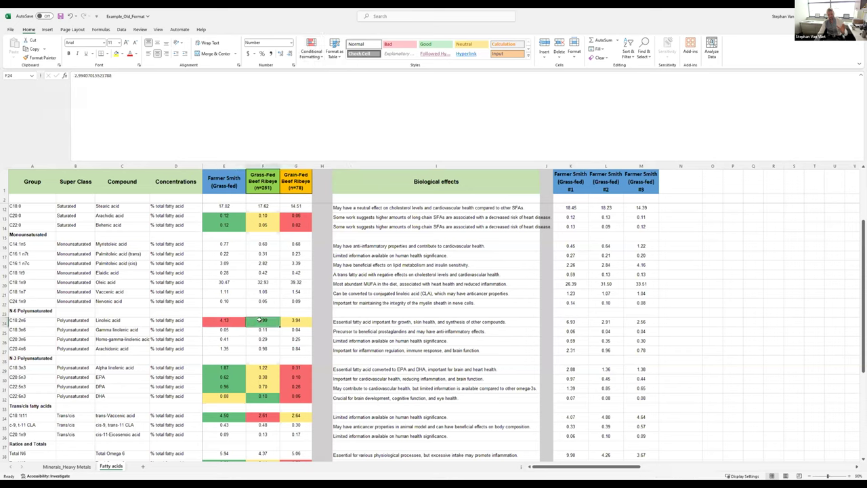
click(292, 320)
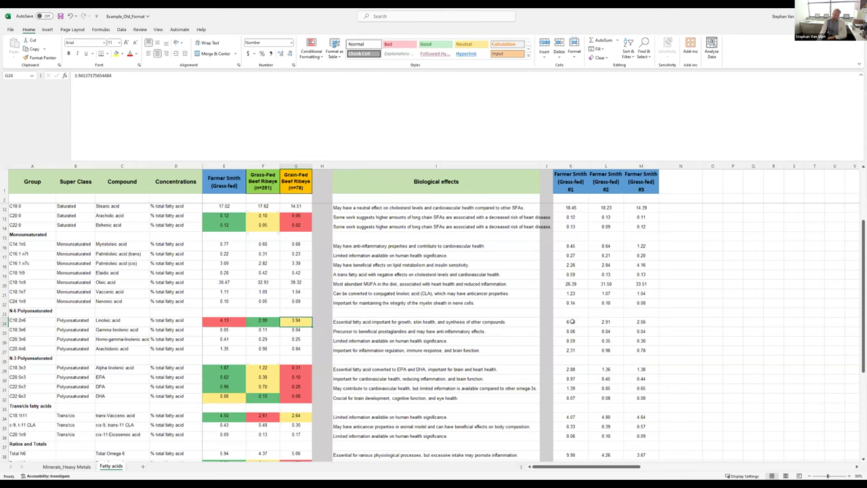
Go through the farm's Total Omega 6, Total Omega 3 and Omega 6:Omega 3 values, and compare the ratio with both ribeye references.
scroll(242, 321, down, 1)
scroll(242, 321, down, 2)
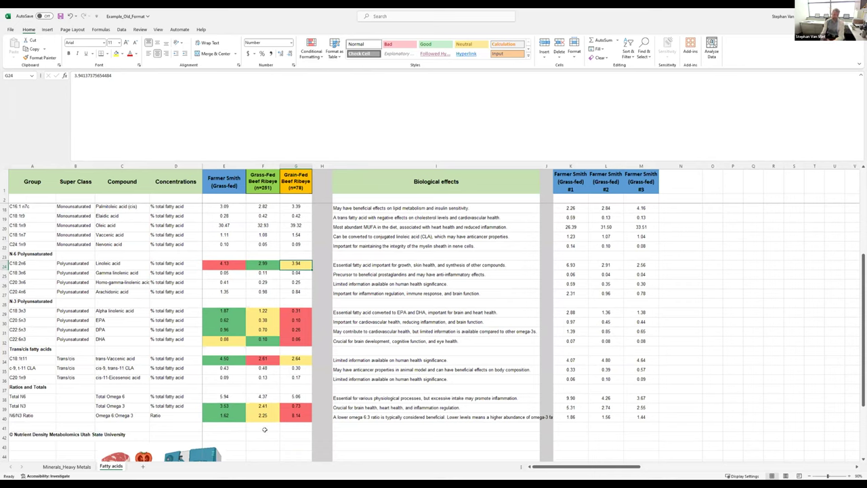
click(225, 397)
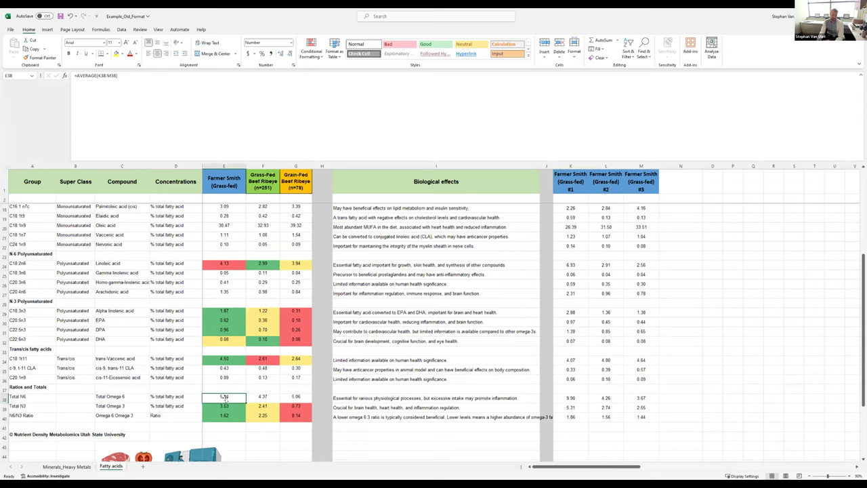
click(226, 405)
click(226, 414)
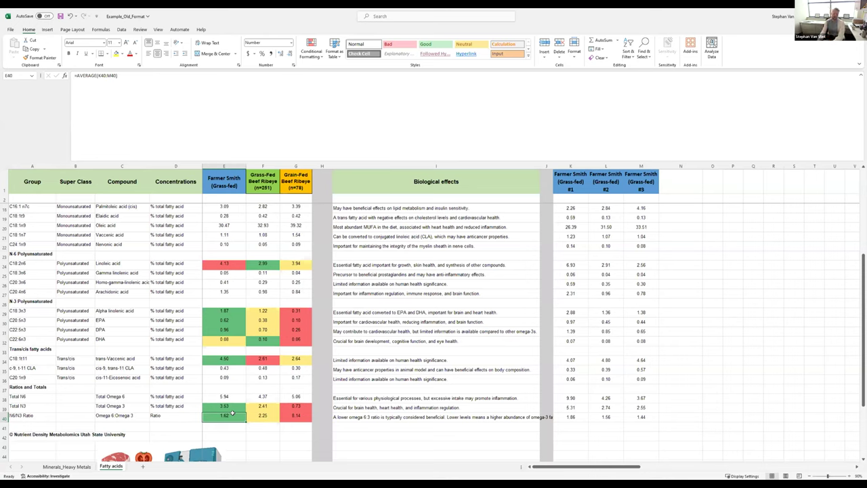
click(296, 414)
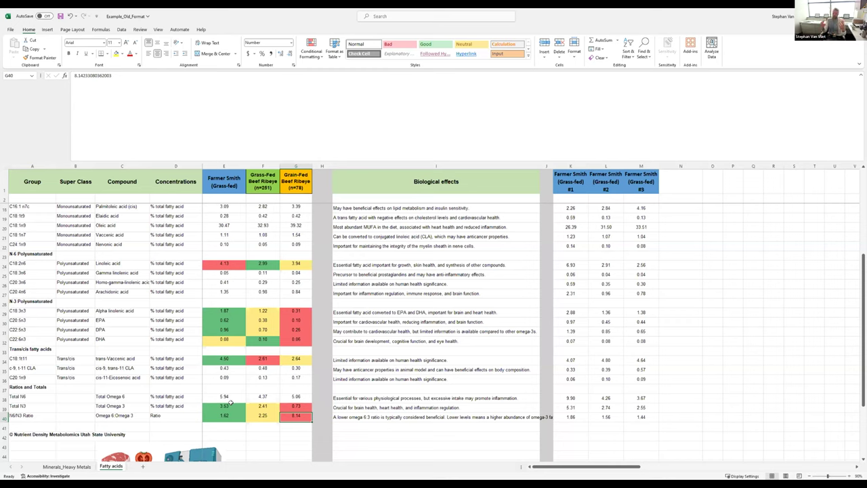
click(264, 416)
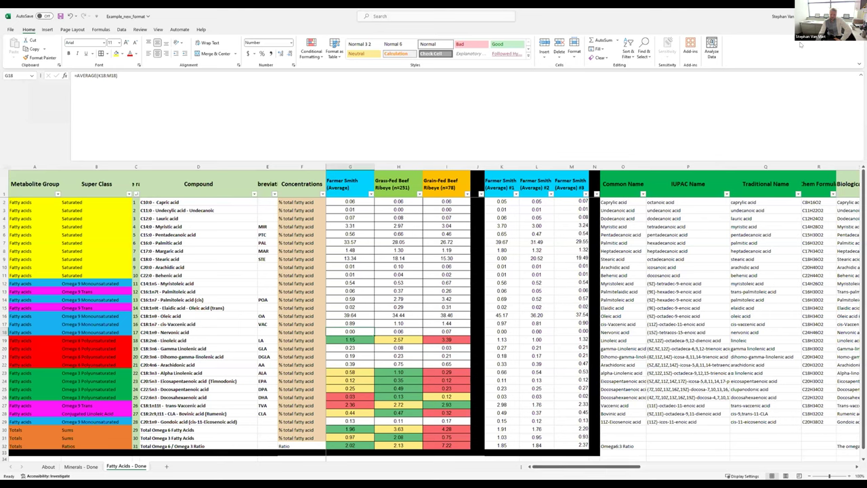
In the Example_new_format workbook's fatty acids sheet, widen the Biological effects column to show more of each description.
mouse_move(594, 471)
mouse_down()
mouse_move(764, 468)
mouse_move(670, 468)
mouse_up()
drag(513, 163, 761, 165)
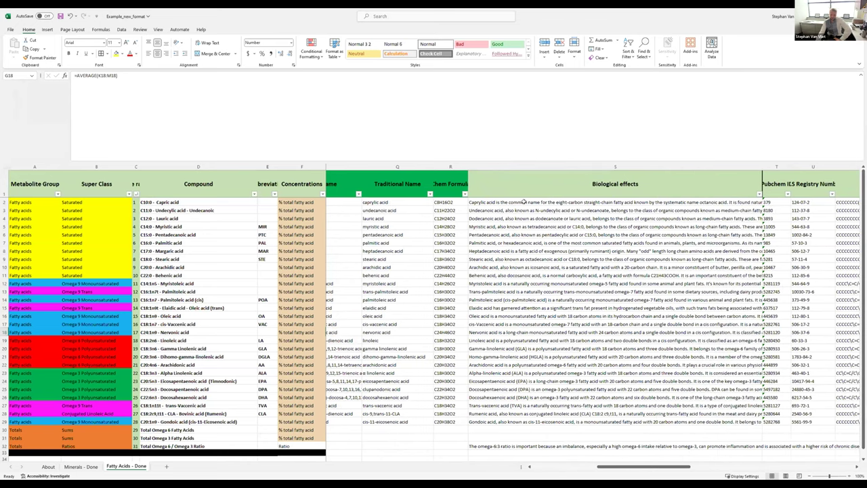
drag(832, 166, 836, 166)
Read the full biological effects descriptions for stearic acid, myristoleic acid and the omega 6:3 ratio.
click(626, 259)
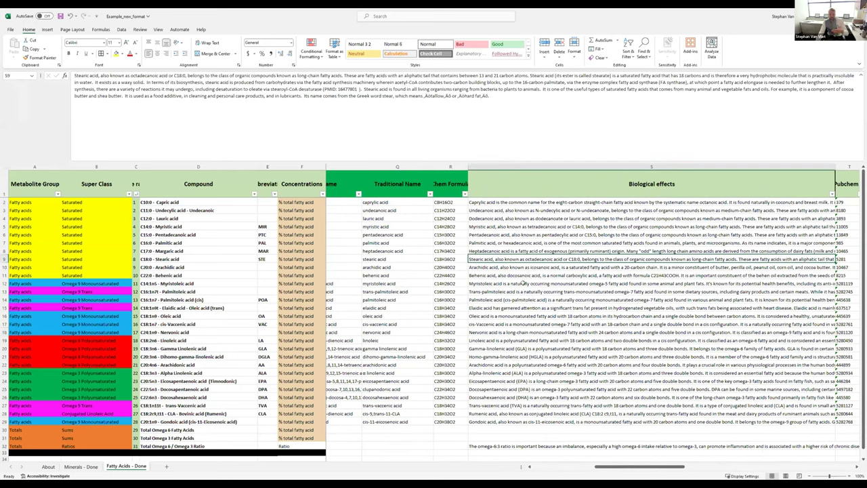
click(523, 283)
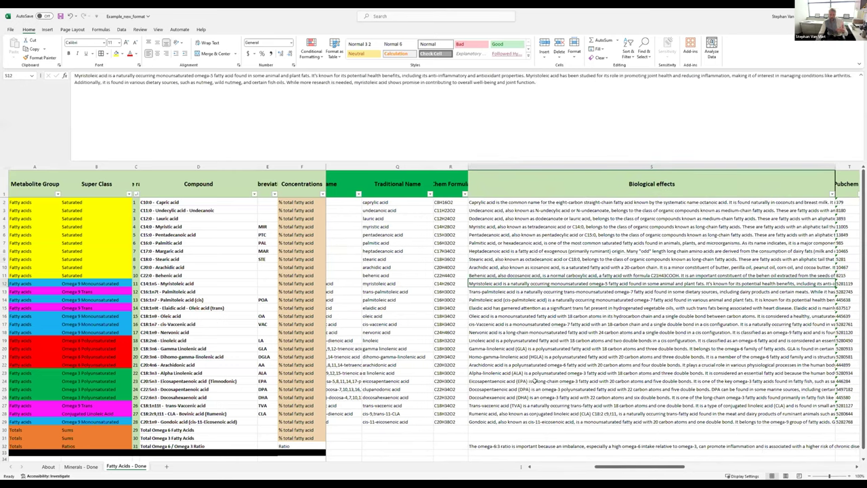
click(567, 445)
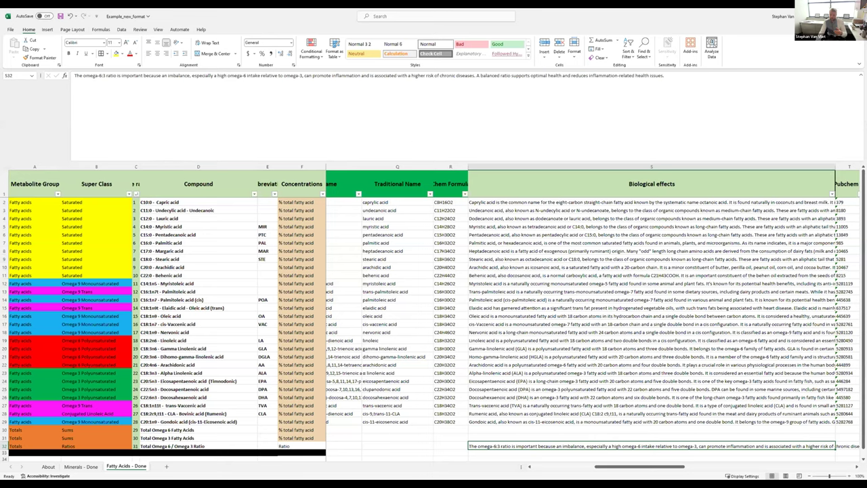
Compare alpha linolenic acid across the farm average, grass-fed and grain-fed columns, and check the farm's omega 6 to omega 3 ratio.
drag(647, 469, 644, 469)
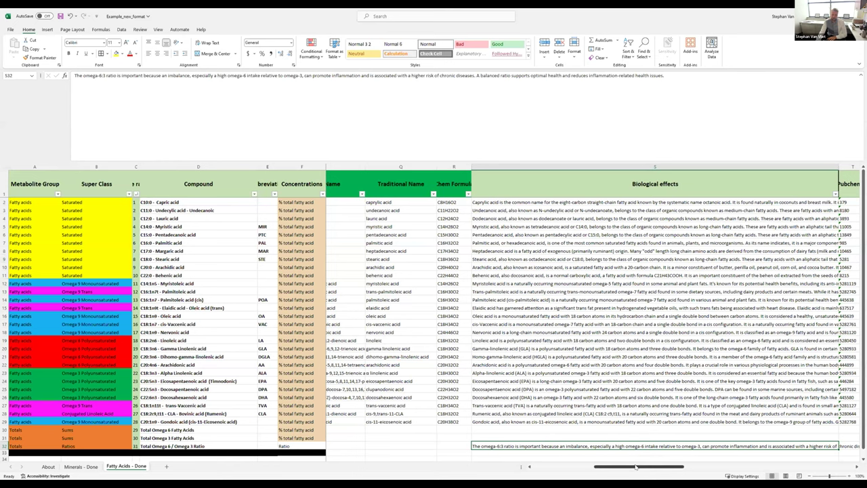
drag(632, 468, 547, 464)
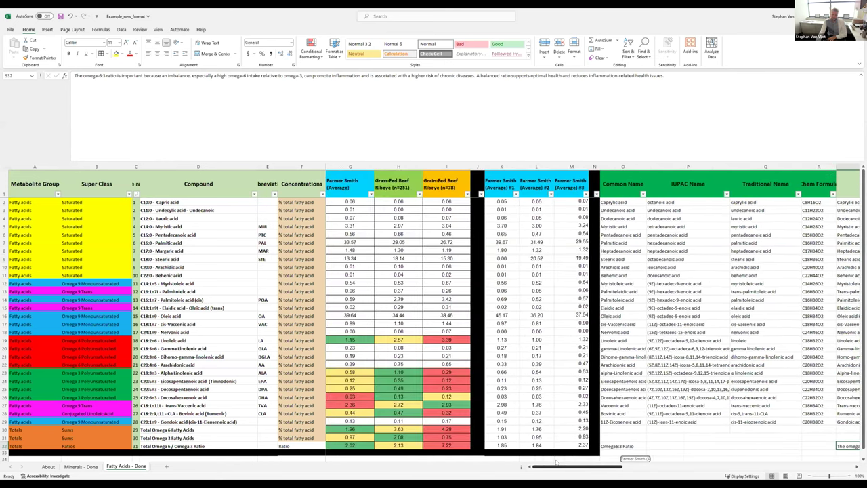
click(398, 371)
click(357, 369)
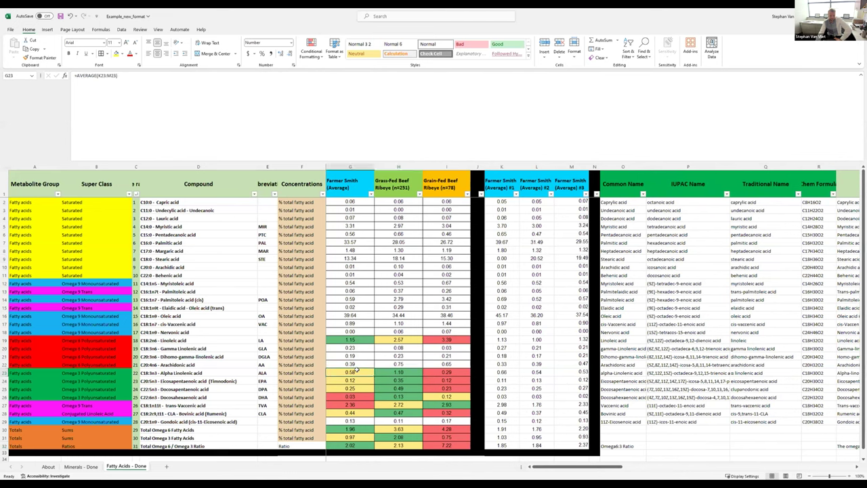
click(447, 372)
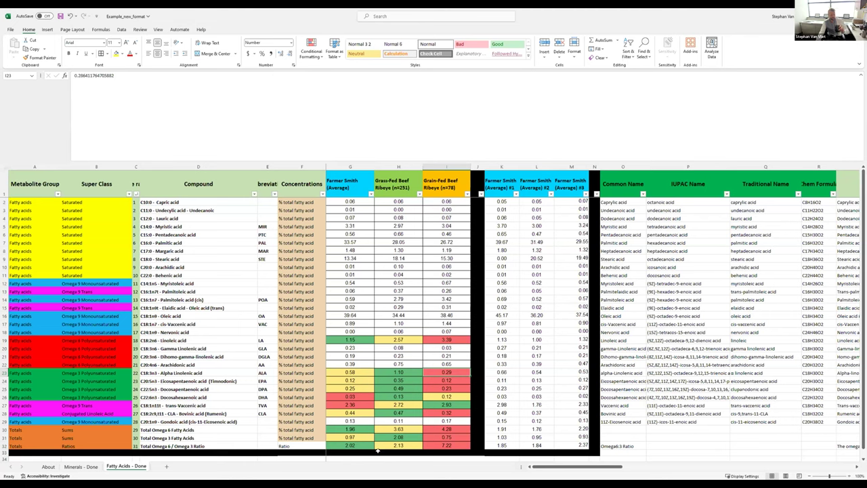
click(339, 445)
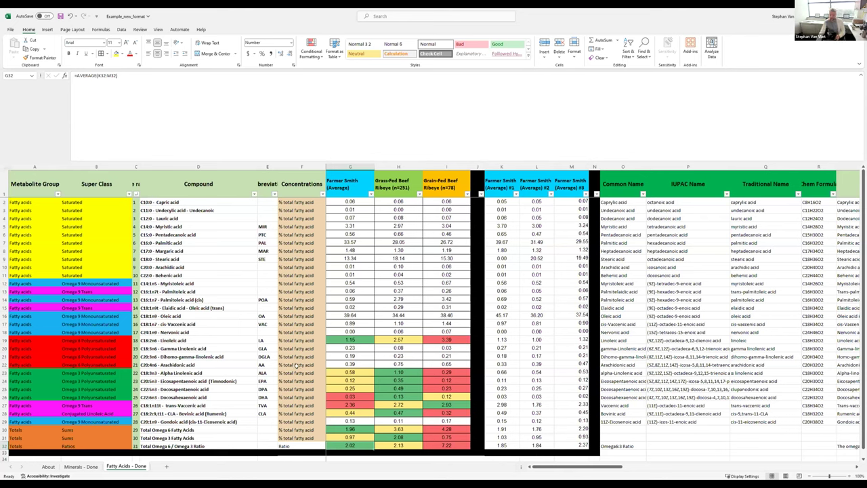
On the Minerals - Done sheet, check the grass-fed calcium reference and compare iron and zinc across the farm, grass-fed and grain-fed columns.
click(83, 467)
mouse_move(254, 243)
mouse_down()
mouse_move(312, 263)
mouse_move(254, 241)
mouse_up()
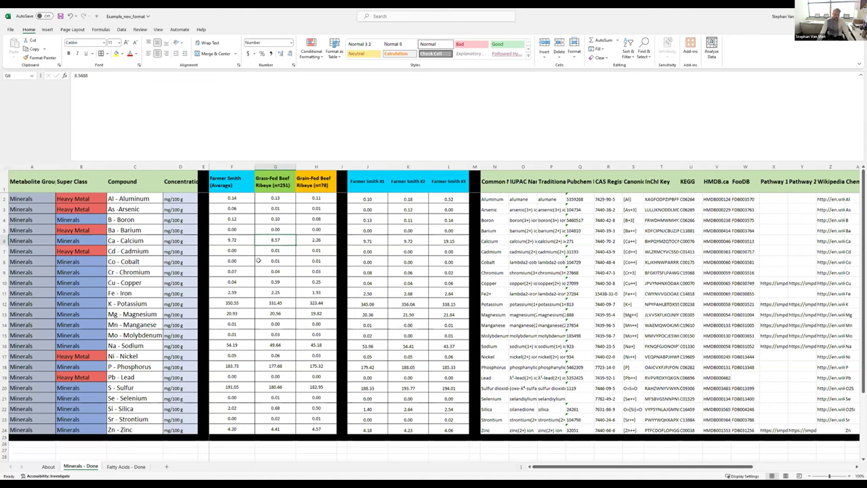
drag(237, 291, 308, 292)
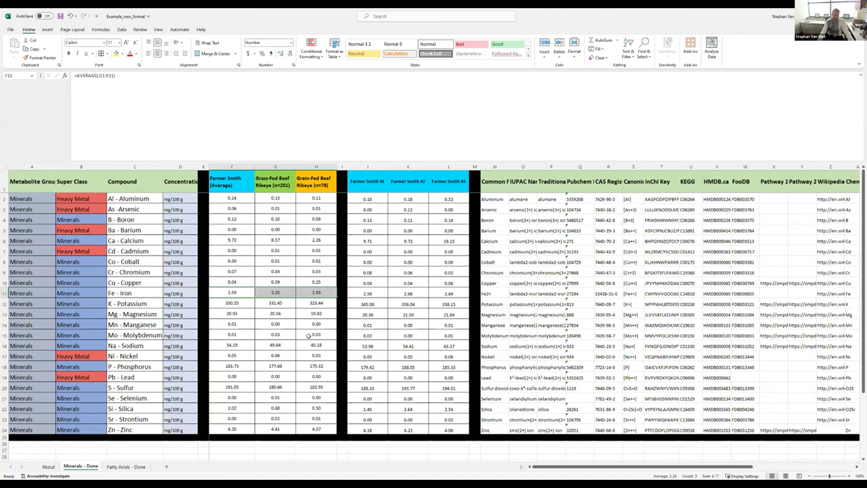
drag(234, 428, 308, 426)
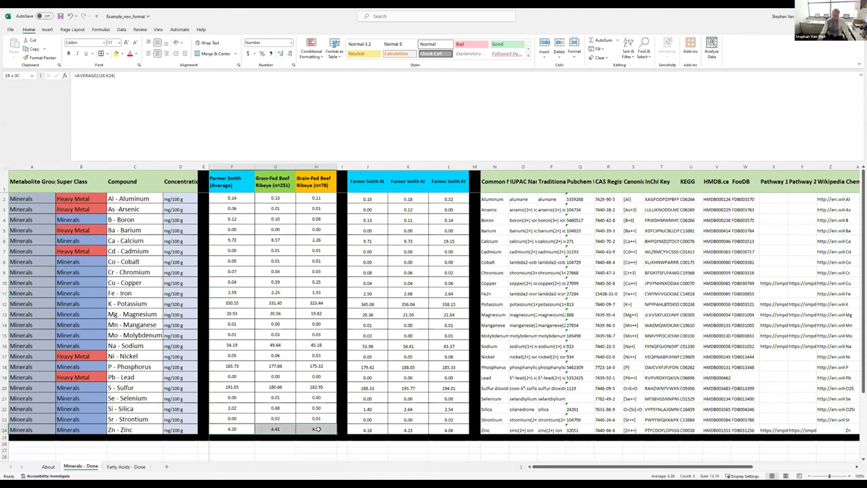